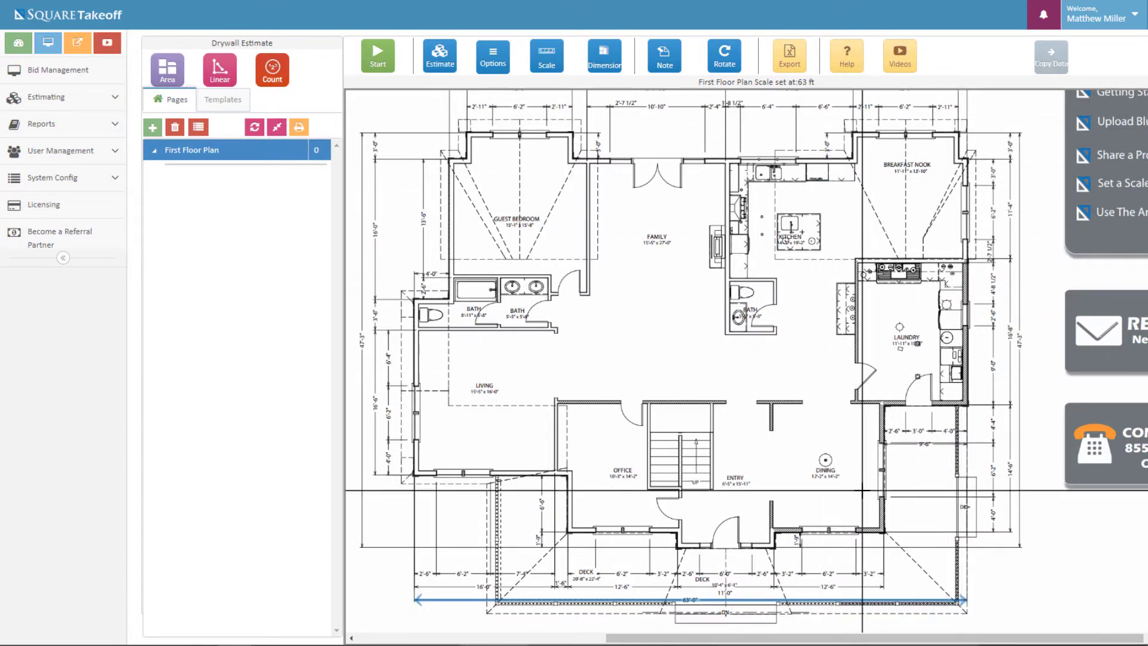
- Start a linear takeoff with the 1/2x4x10 Exterior 8ft Wall Drywall template from Drywall > Exterior Wall
{"action": "left_click", "coordinate": [226, 101]}
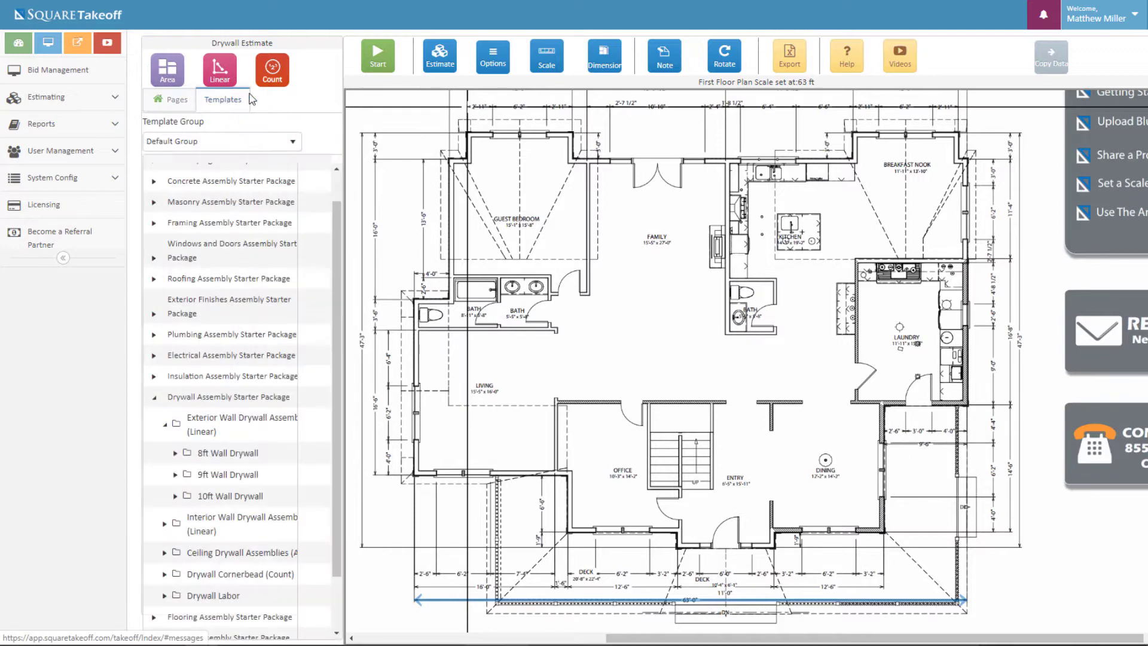
{"action": "left_click", "coordinate": [175, 453]}
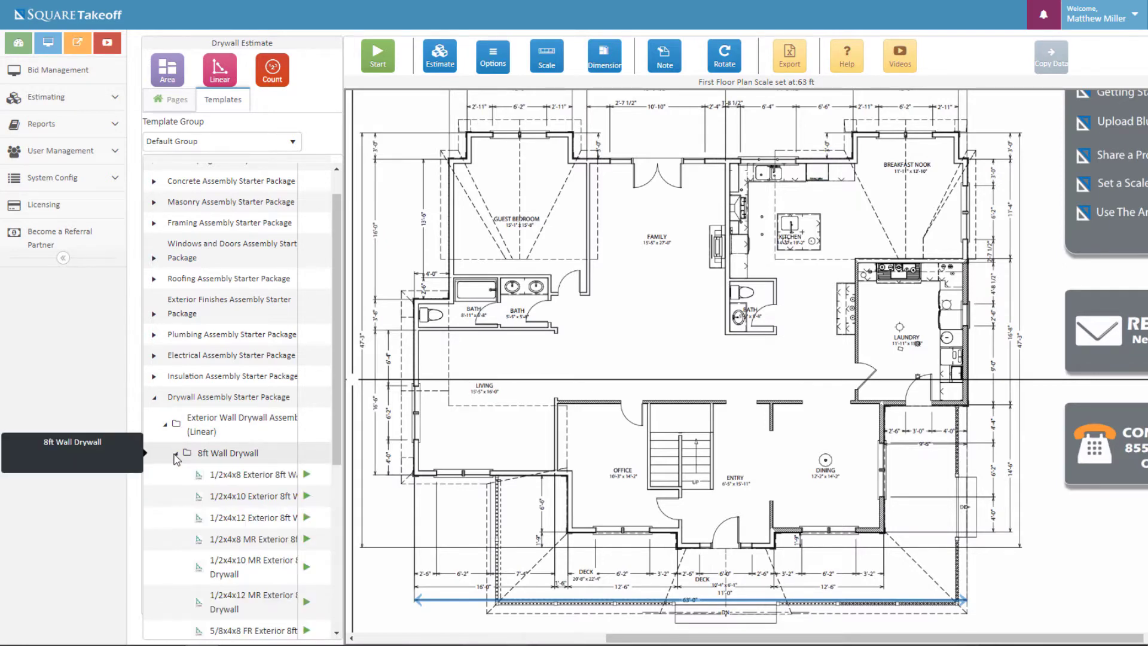
{"action": "left_click", "coordinate": [306, 496]}
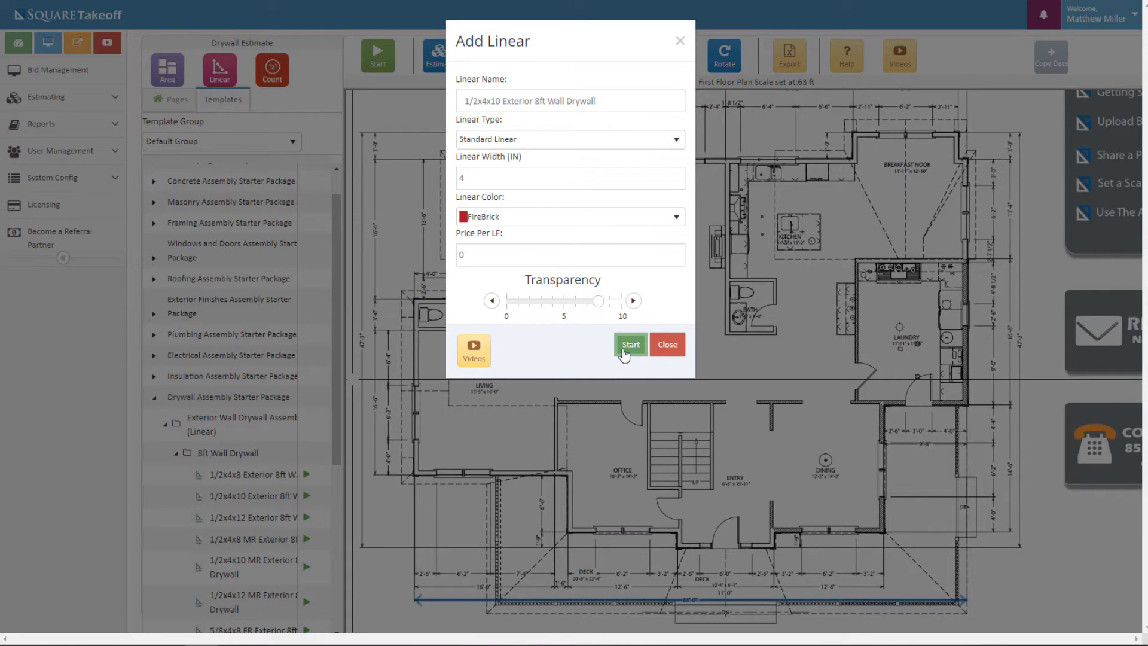
- Accept the linear settings and set the drywall part's Location to 1st Floor Ext Wall
{"action": "left_click", "coordinate": [624, 353]}
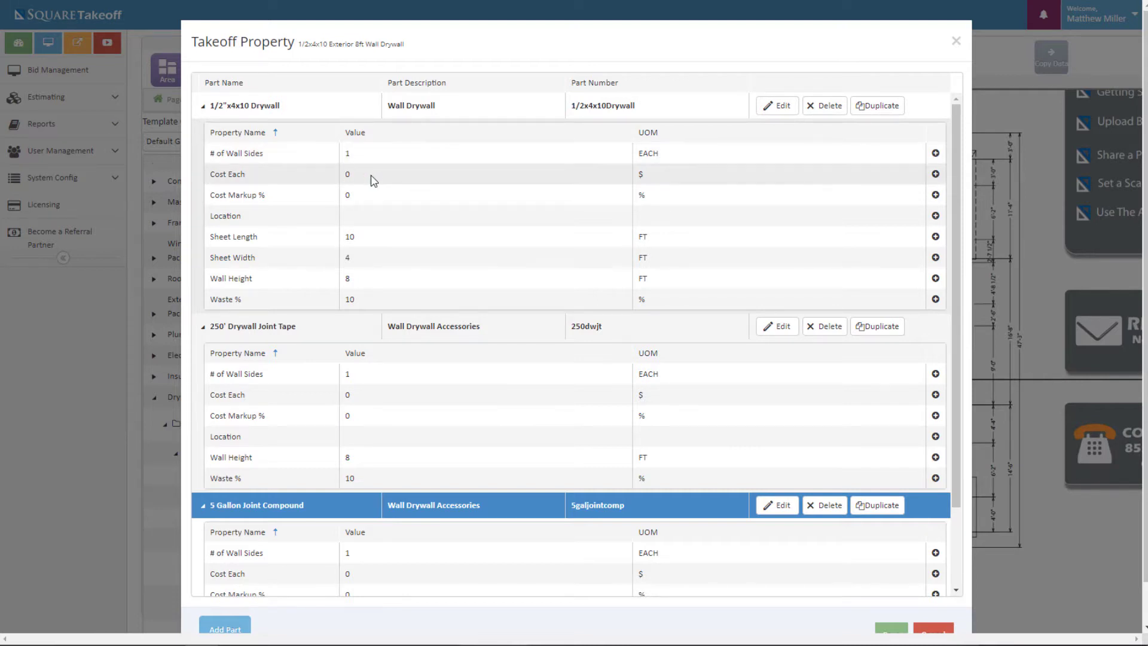
{"action": "left_click", "coordinate": [935, 215]}
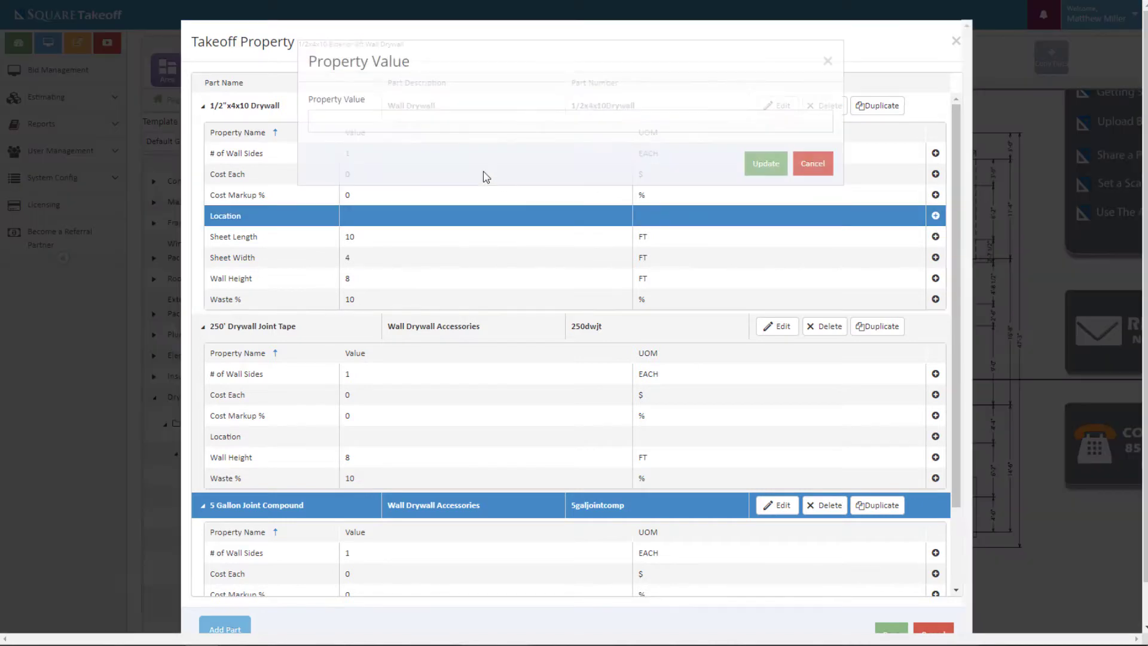
{"action": "left_click", "coordinate": [417, 119]}
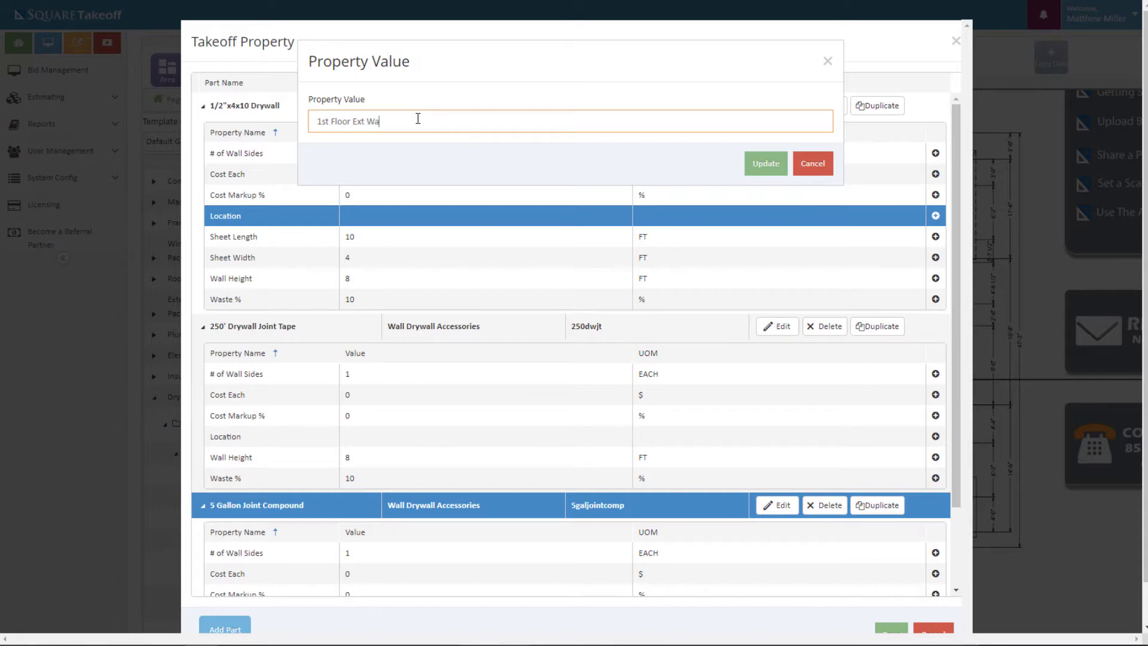
{"action": "left_click_drag", "start_coordinate": [410, 117], "coordinate": [314, 119]}
{"action": "key", "text": "ctrl+c"}
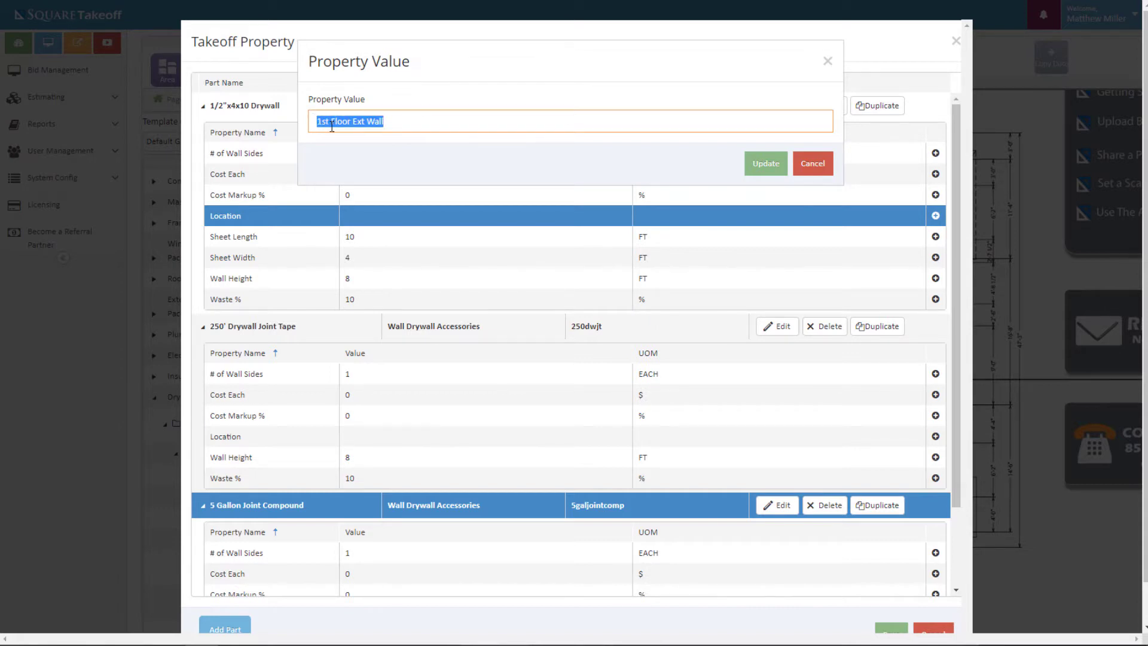
{"action": "left_click", "coordinate": [766, 163]}
{"action": "left_click", "coordinate": [765, 169]}
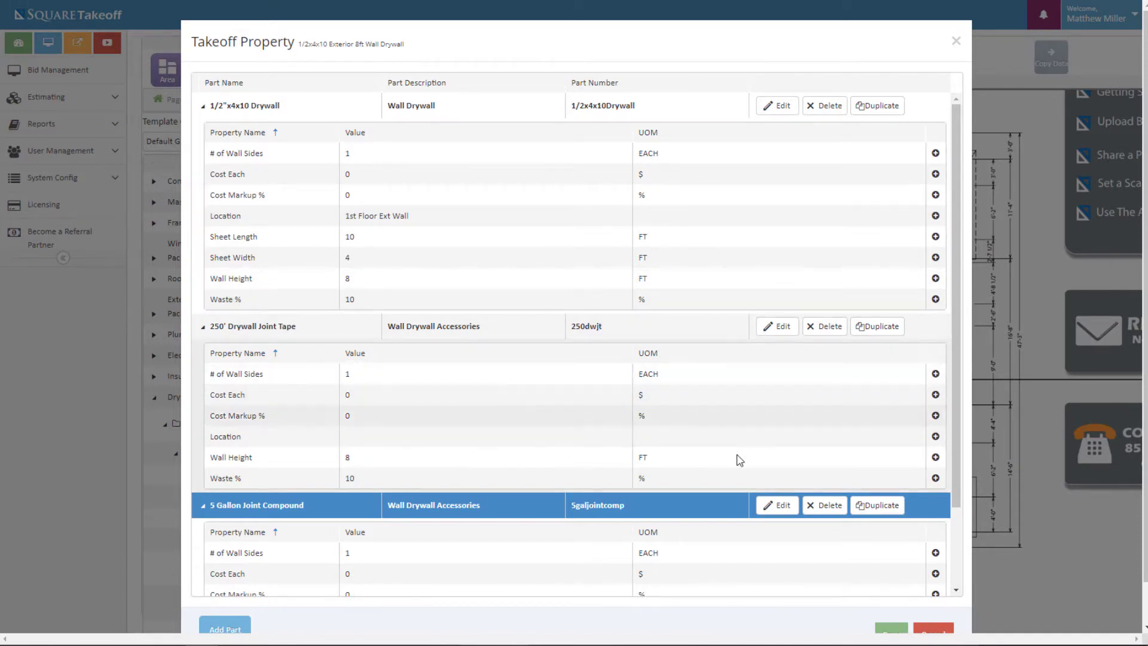
- Set the joint tape and joint compound parts' Location to 1st Floor Ext Wall too
{"action": "left_click", "coordinate": [935, 436]}
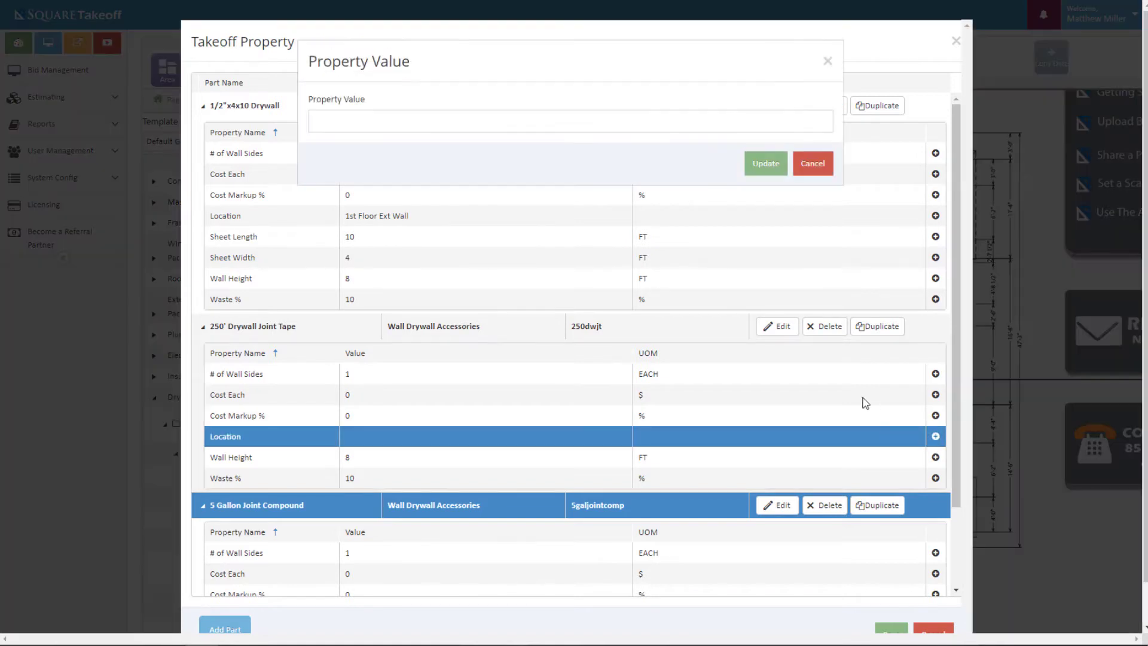
{"action": "left_click", "coordinate": [504, 130]}
{"action": "key", "text": "ctrl+v"}
{"action": "left_click", "coordinate": [761, 165]}
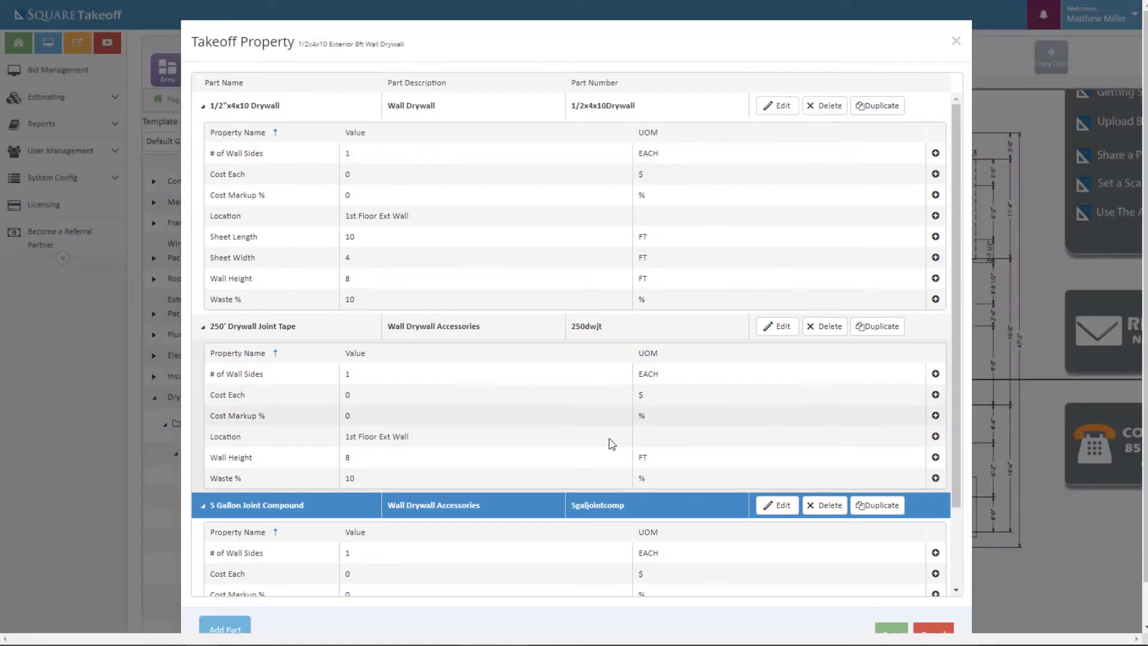
{"action": "scroll", "coordinate": [466, 484], "scroll_direction": "down", "scroll_amount": 2}
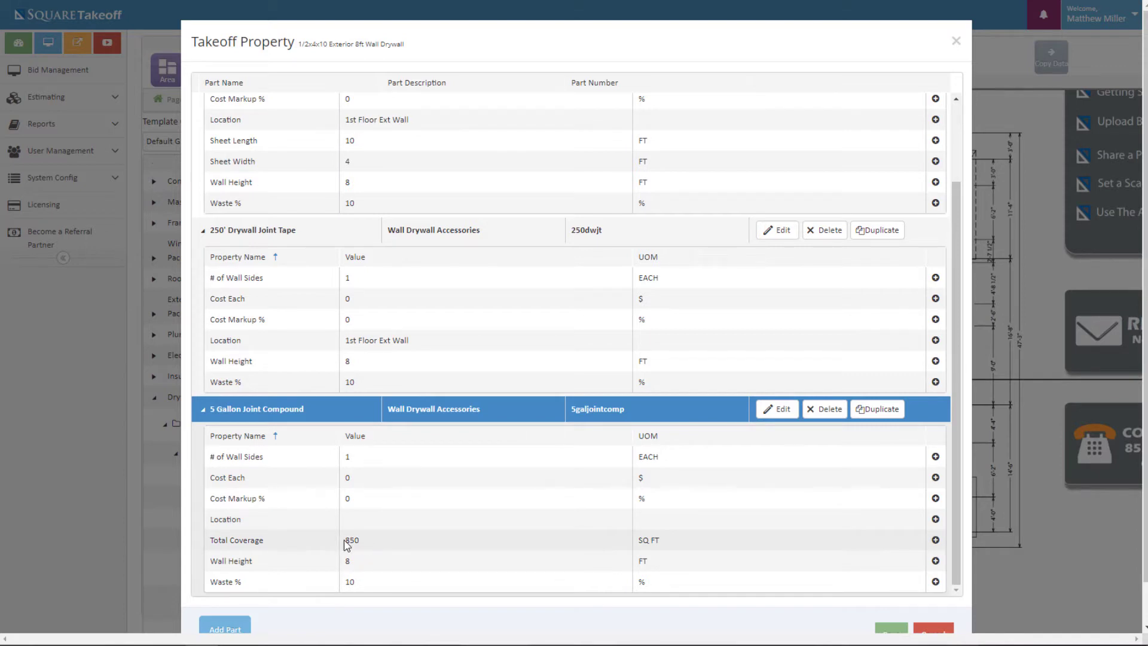
{"action": "left_click", "coordinate": [935, 518]}
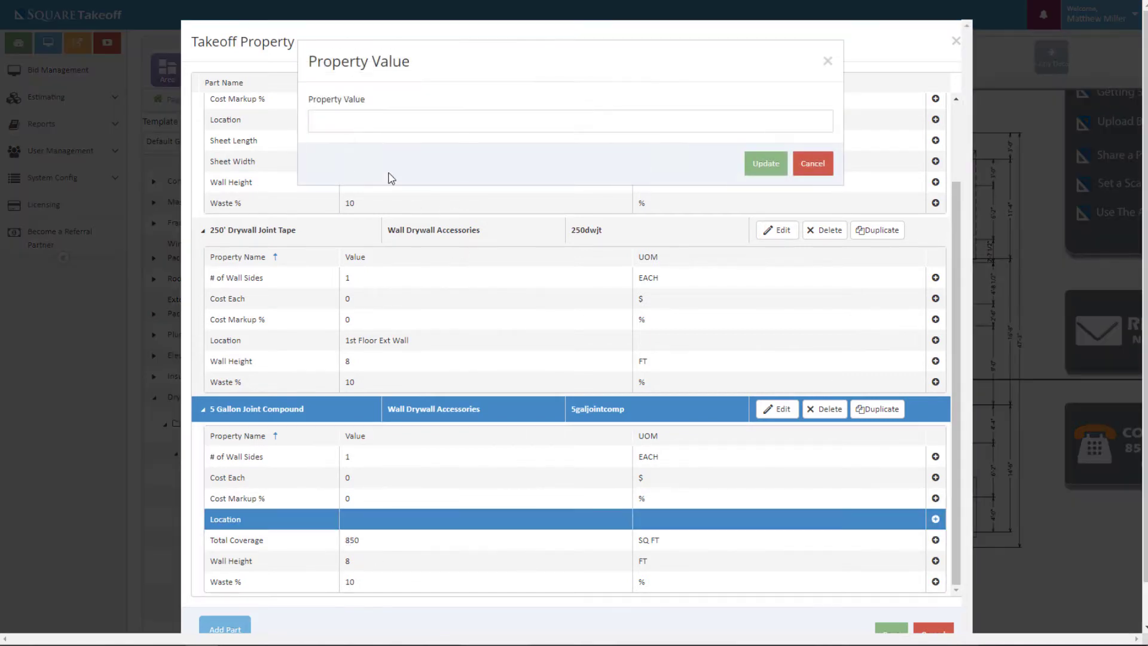
{"action": "key", "text": "ctrl+v"}
{"action": "left_click", "coordinate": [765, 163]}
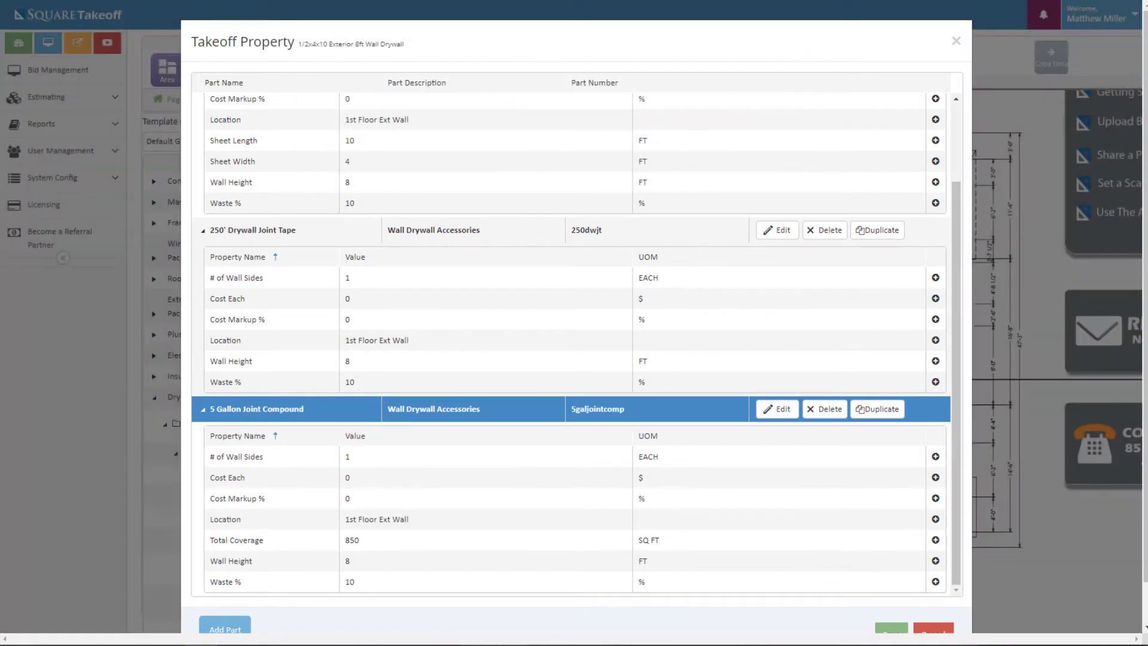
{"action": "scroll", "coordinate": [830, 625], "scroll_direction": "down", "scroll_amount": 1}
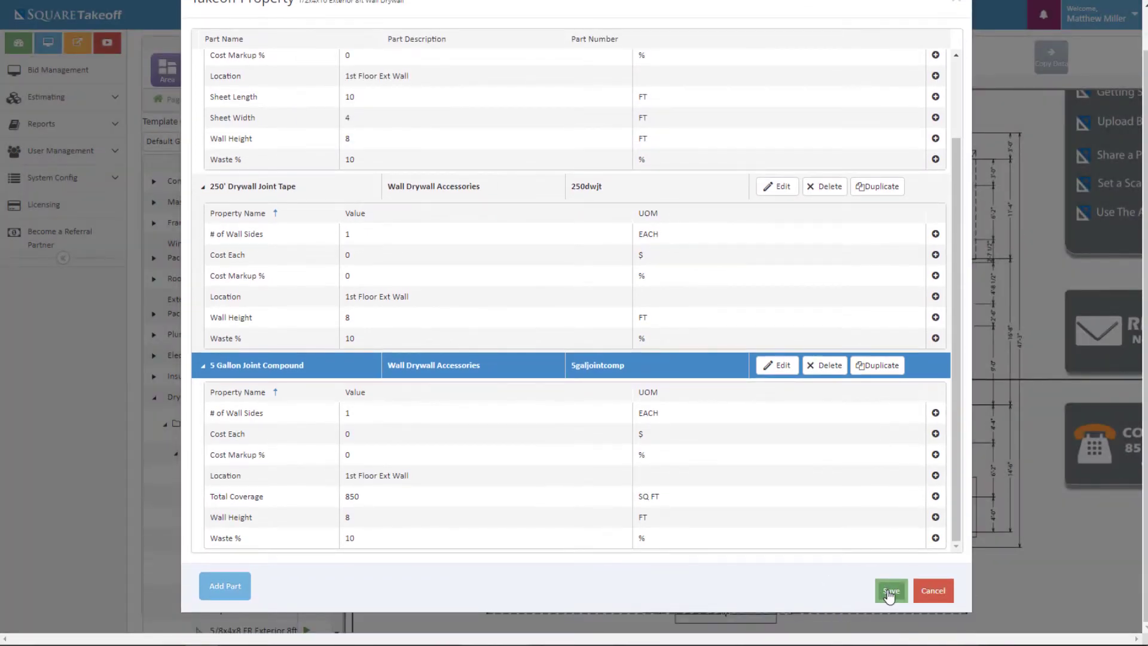
- Save the part properties and trace the exterior walls as a closed red linear takeoff
{"action": "left_click", "coordinate": [890, 590]}
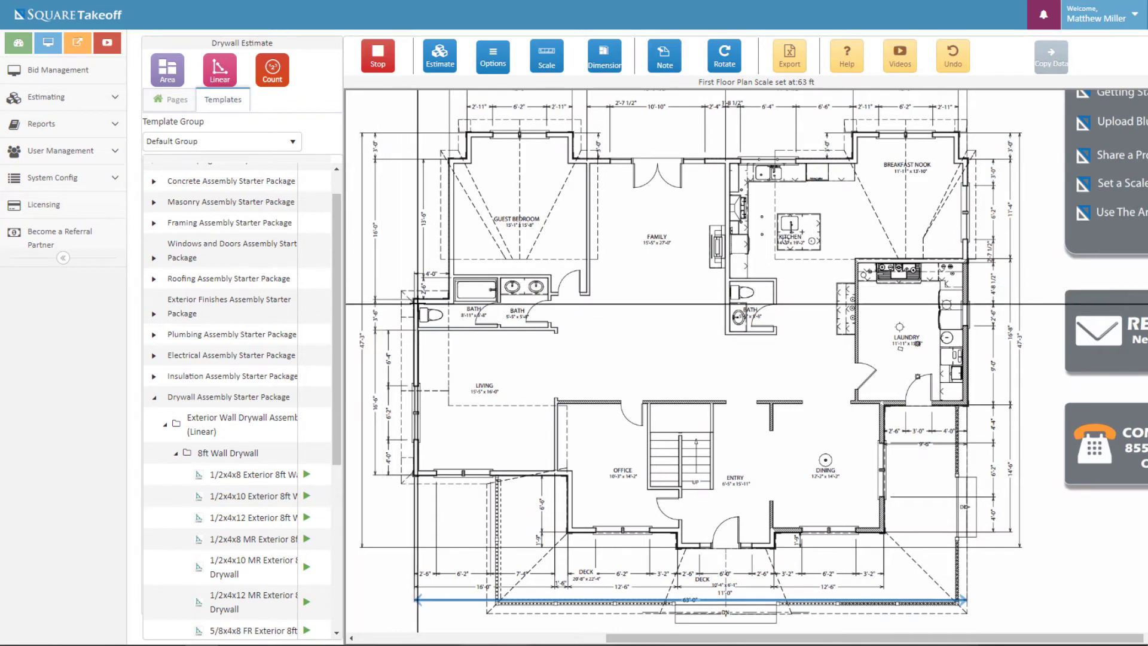
{"action": "left_click", "coordinate": [417, 303]}
{"action": "left_click", "coordinate": [453, 303]}
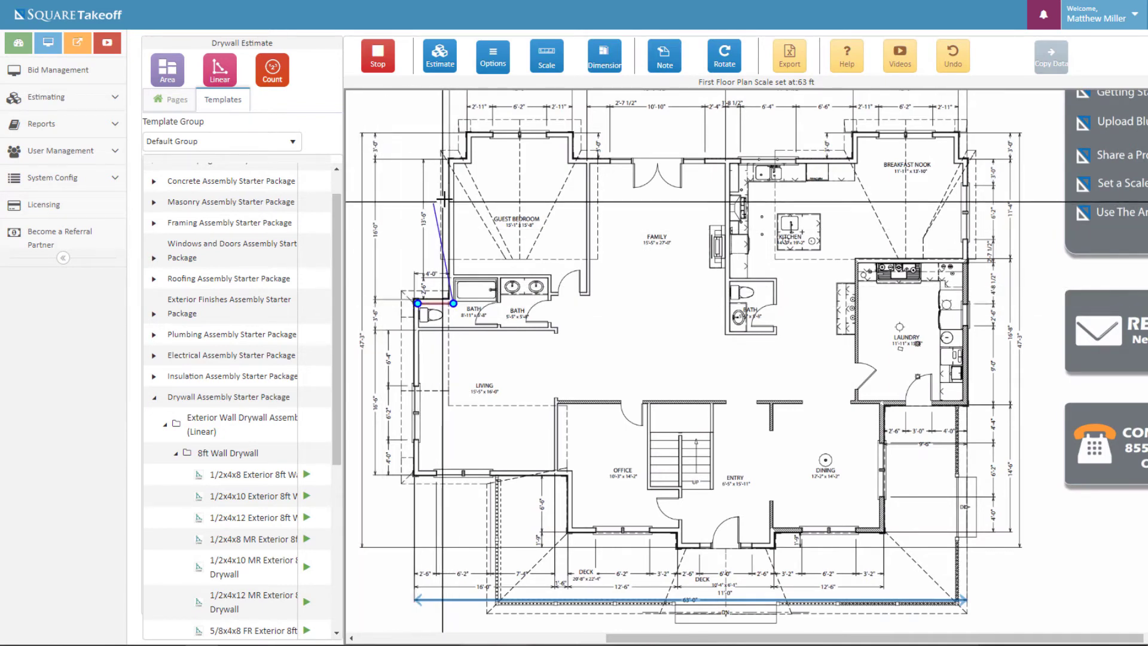
{"action": "left_click", "coordinate": [453, 163]}
{"action": "left_click", "coordinate": [469, 163]}
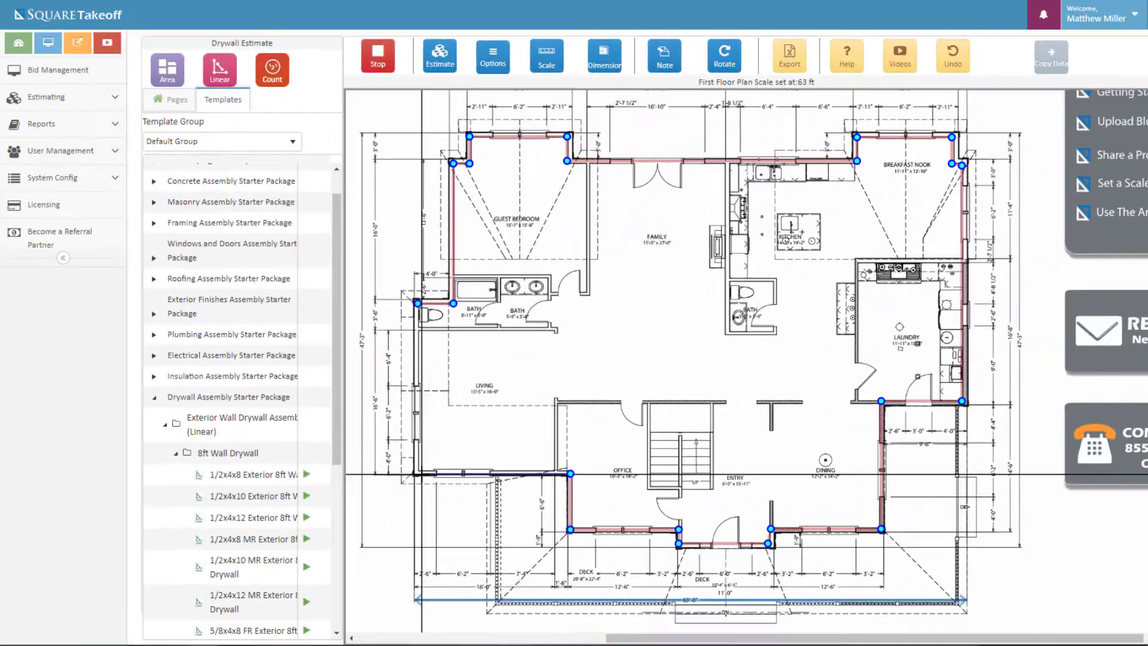
{"action": "left_click", "coordinate": [417, 474]}
{"action": "left_click", "coordinate": [417, 303]}
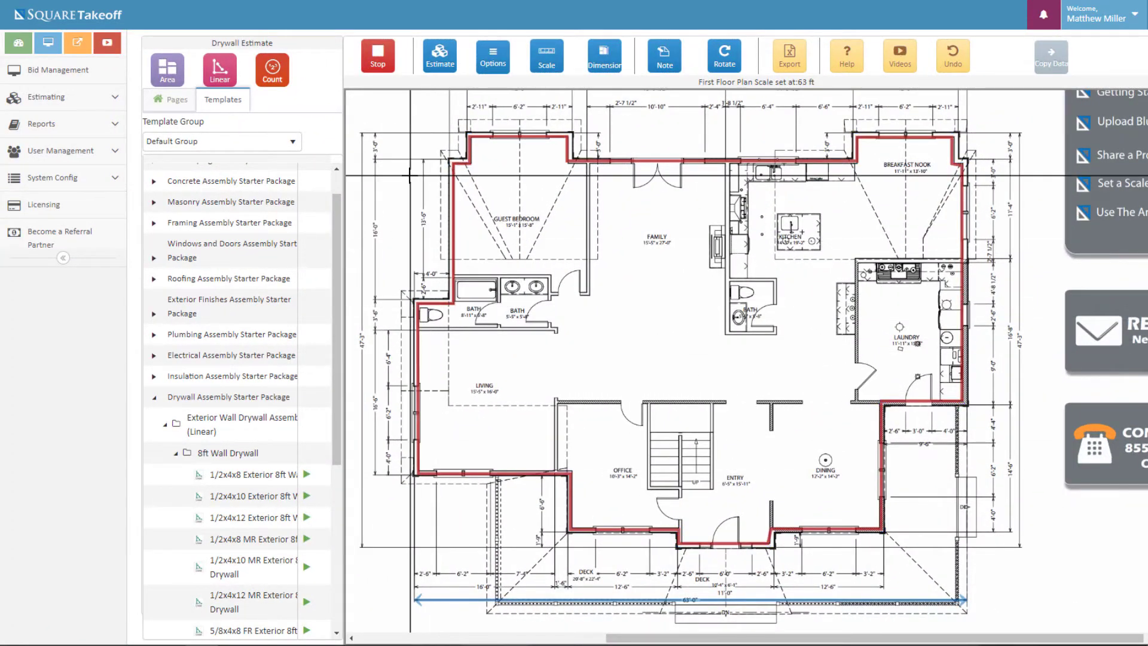
{"action": "left_click", "coordinate": [378, 57]}
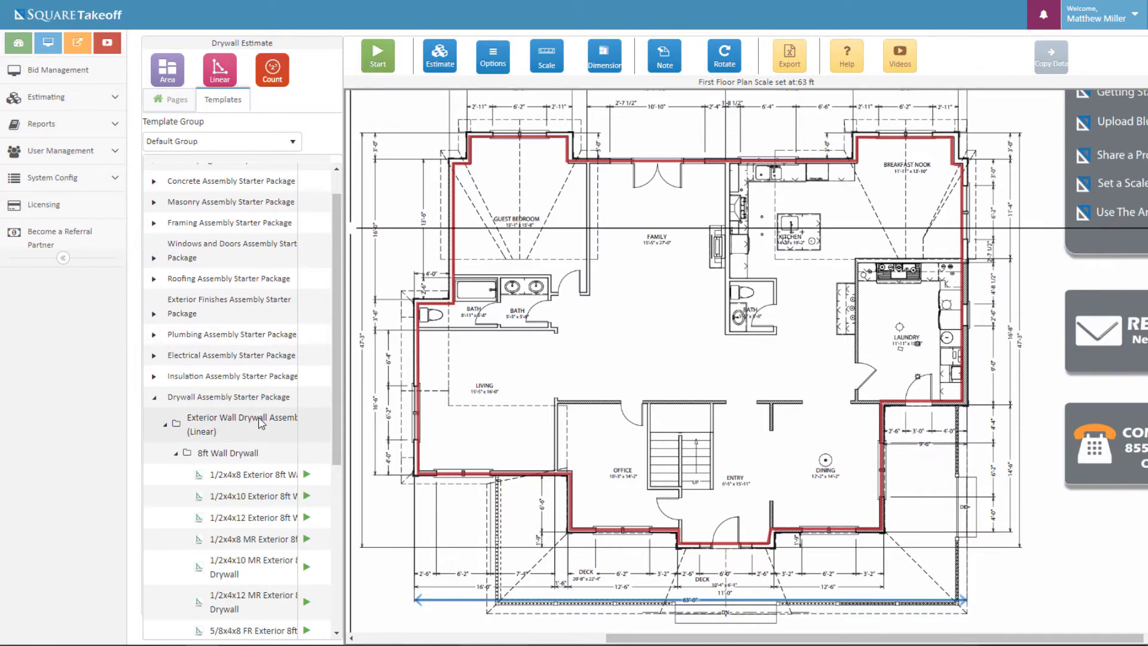
- Start an area takeoff with the 1/2x4x8 Ceiling Drywall template and accept its DeepSkyBlue settings
{"action": "scroll", "coordinate": [259, 423], "scroll_direction": "down", "scroll_amount": 5}
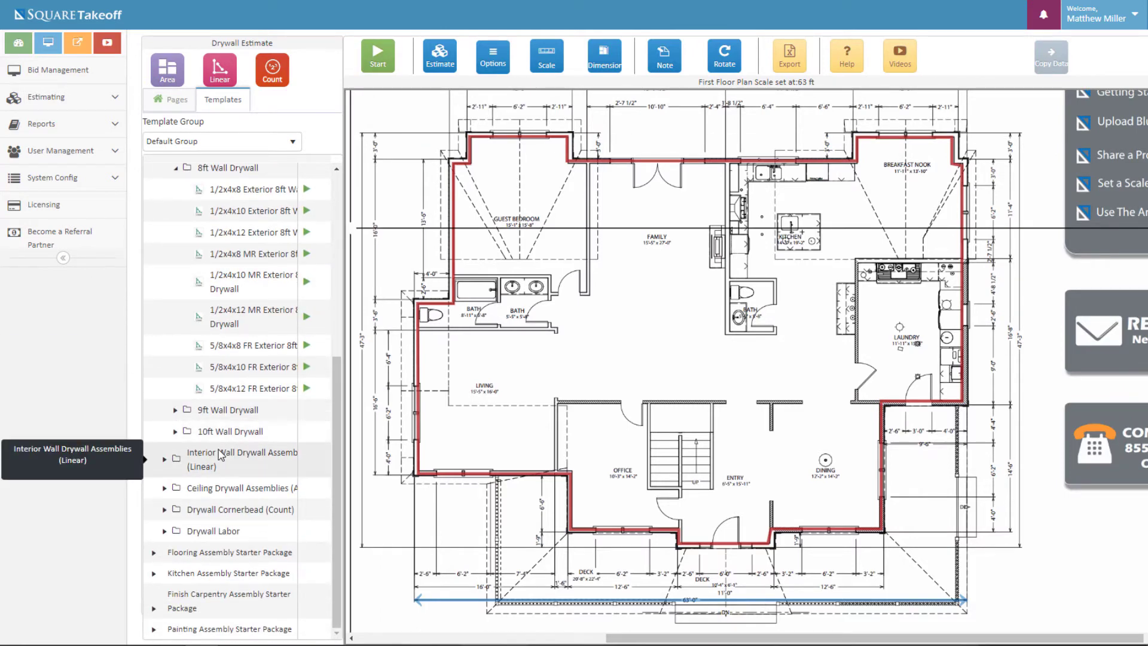
{"action": "left_click", "coordinate": [166, 489]}
{"action": "scroll", "coordinate": [209, 493], "scroll_direction": "down", "scroll_amount": 1}
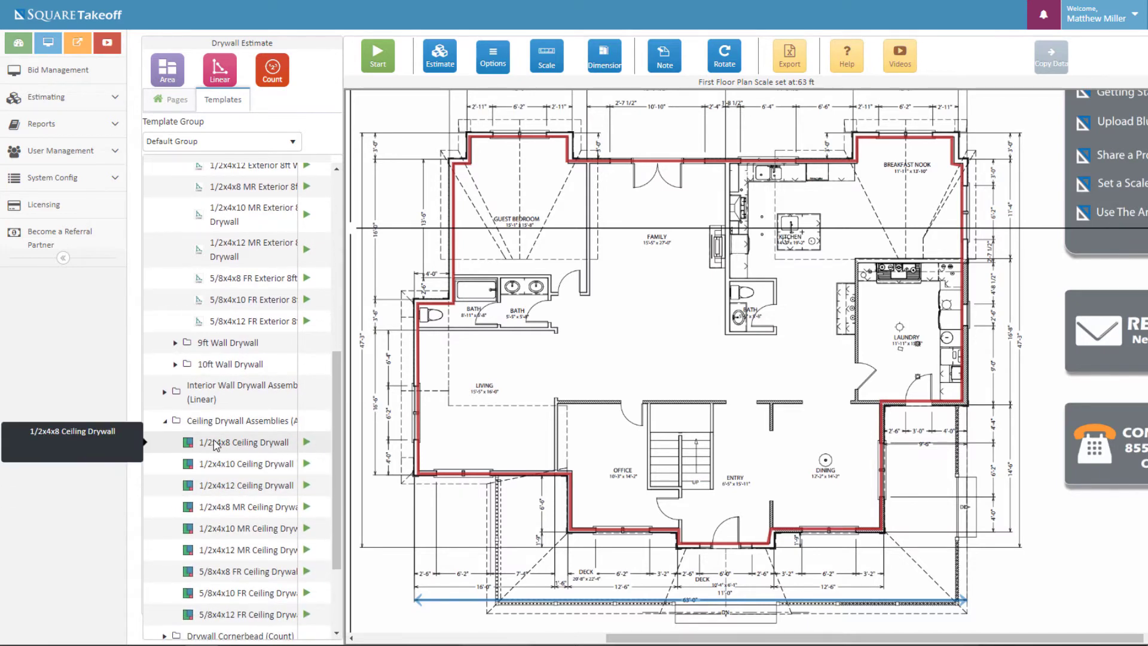
{"action": "left_click", "coordinate": [307, 443]}
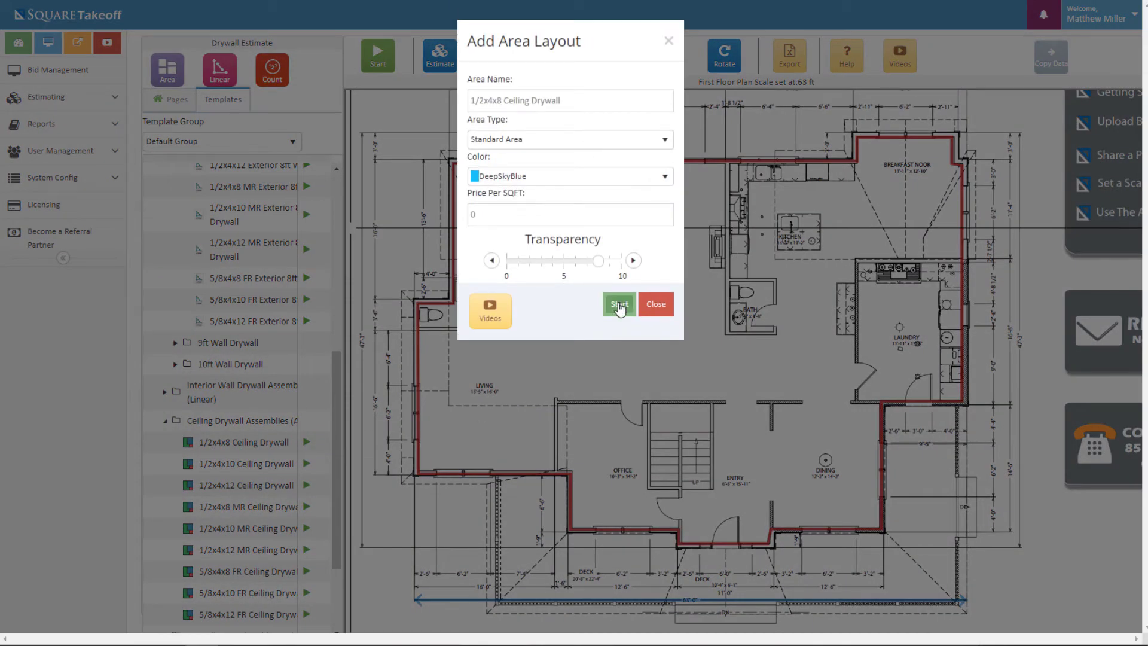
{"action": "left_click", "coordinate": [620, 305]}
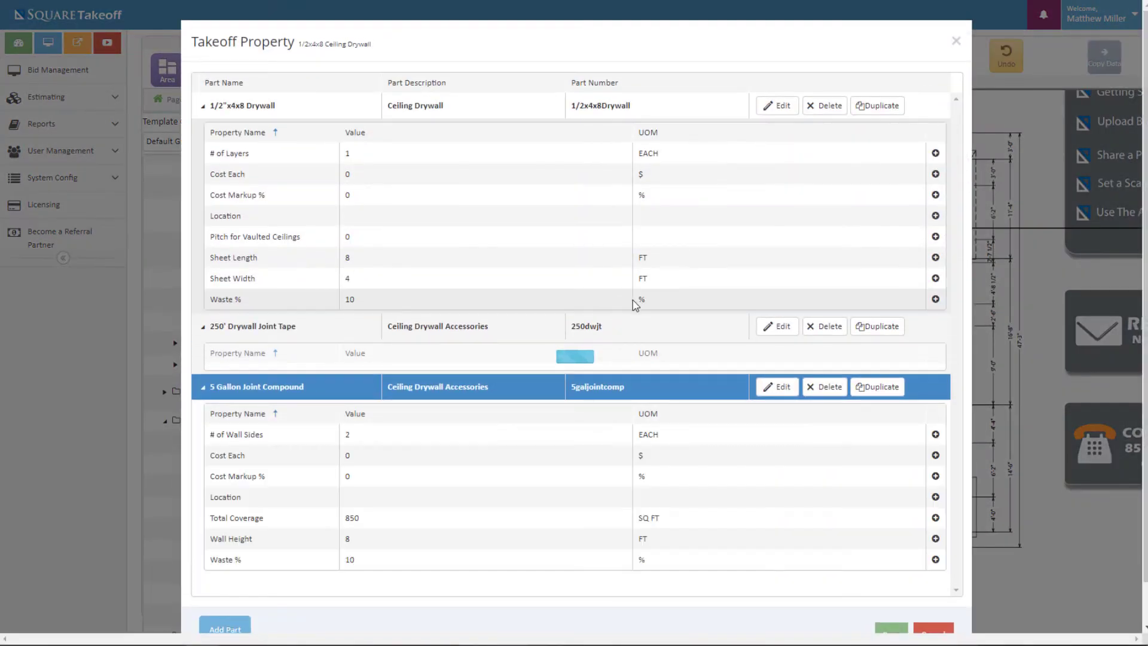
- Set the drywall sheet part's Location to 1st Floor Ceiling
{"action": "left_click", "coordinate": [934, 216]}
{"action": "left_click", "coordinate": [364, 118]}
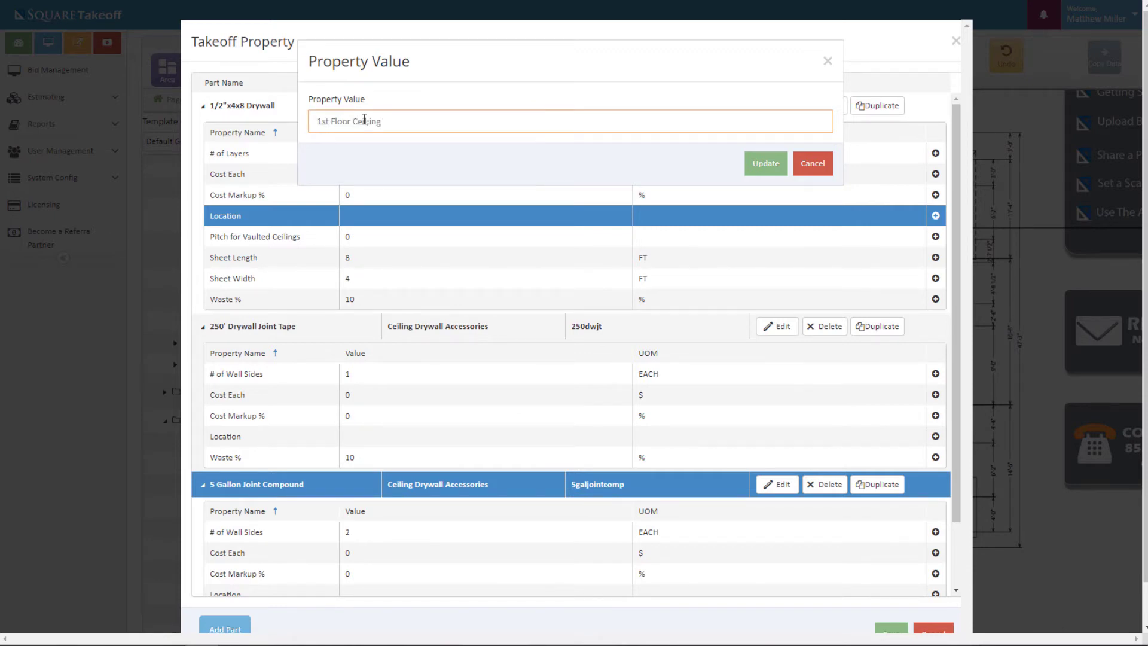
{"action": "key", "text": "BackSpace"}
{"action": "left_click_drag", "start_coordinate": [409, 121], "coordinate": [202, 127]}
{"action": "key", "text": "ctrl+c"}
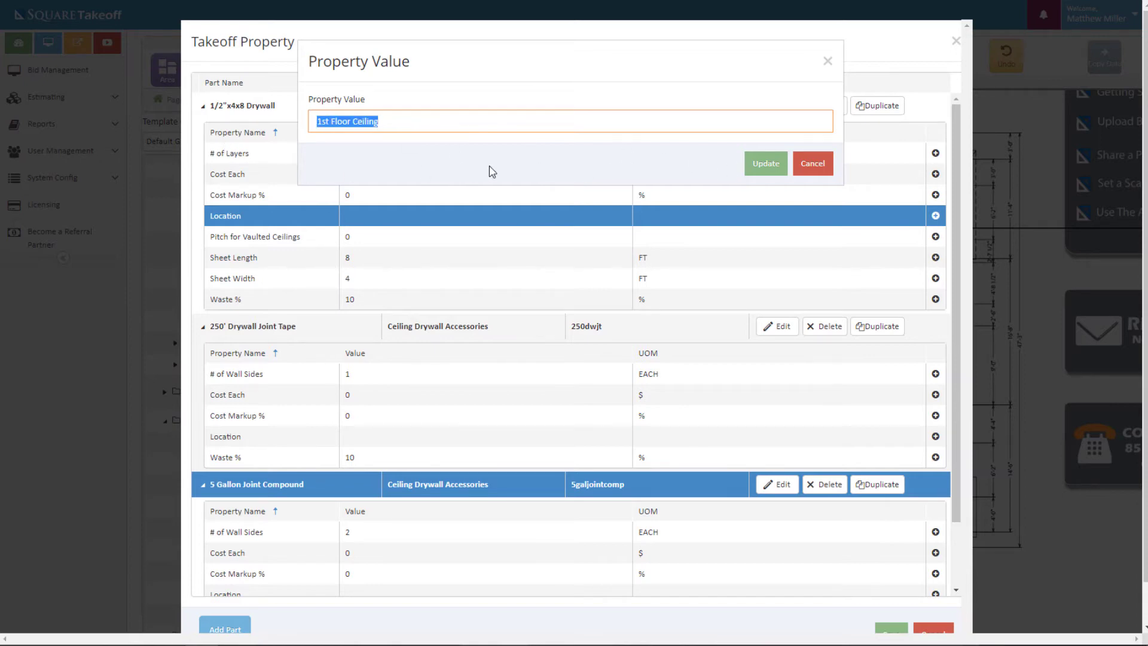
{"action": "left_click", "coordinate": [764, 173]}
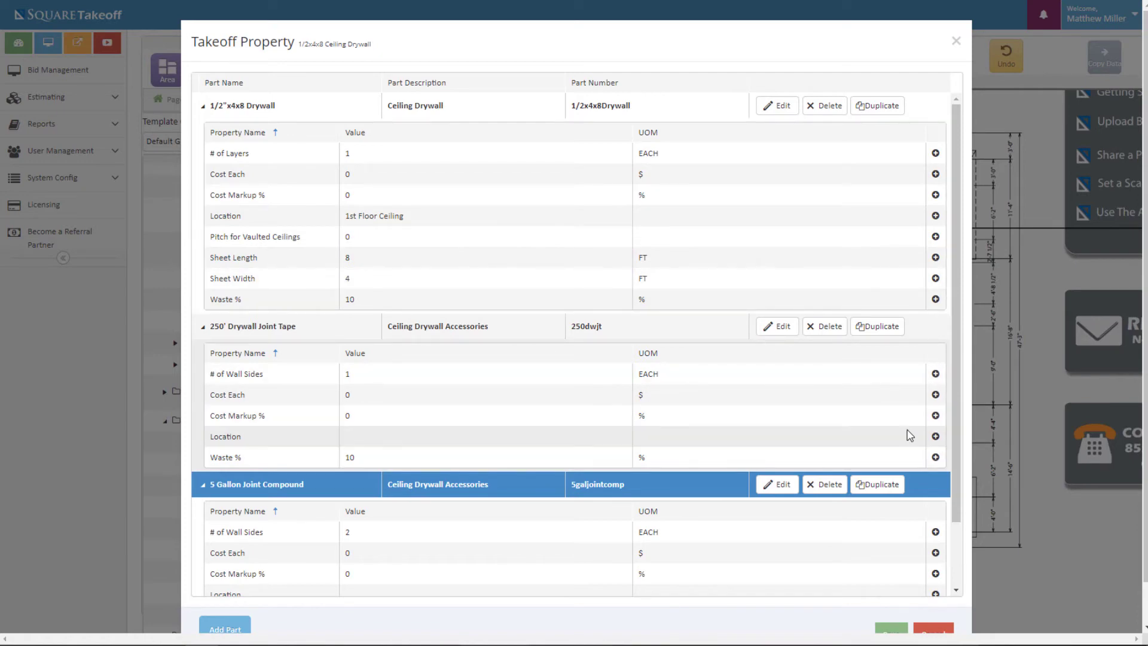
- Give the joint tape and joint compound parts Location 1st Floor Ceiling and save
{"action": "left_click", "coordinate": [933, 437]}
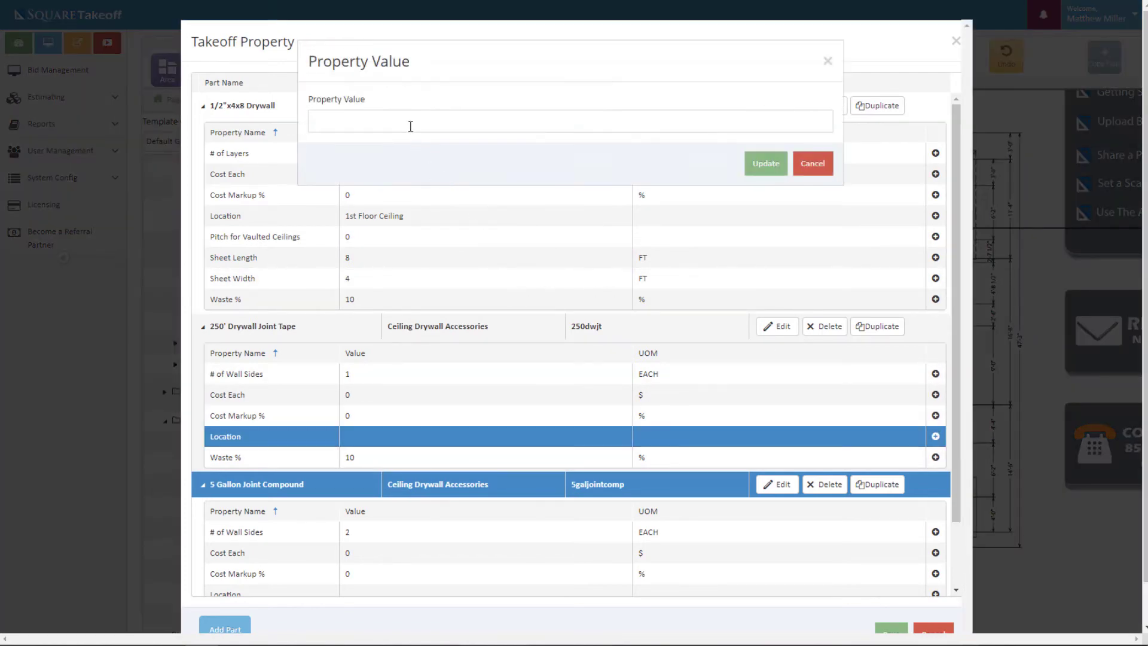
{"action": "key", "text": "ctrl+v"}
{"action": "left_click", "coordinate": [765, 163]}
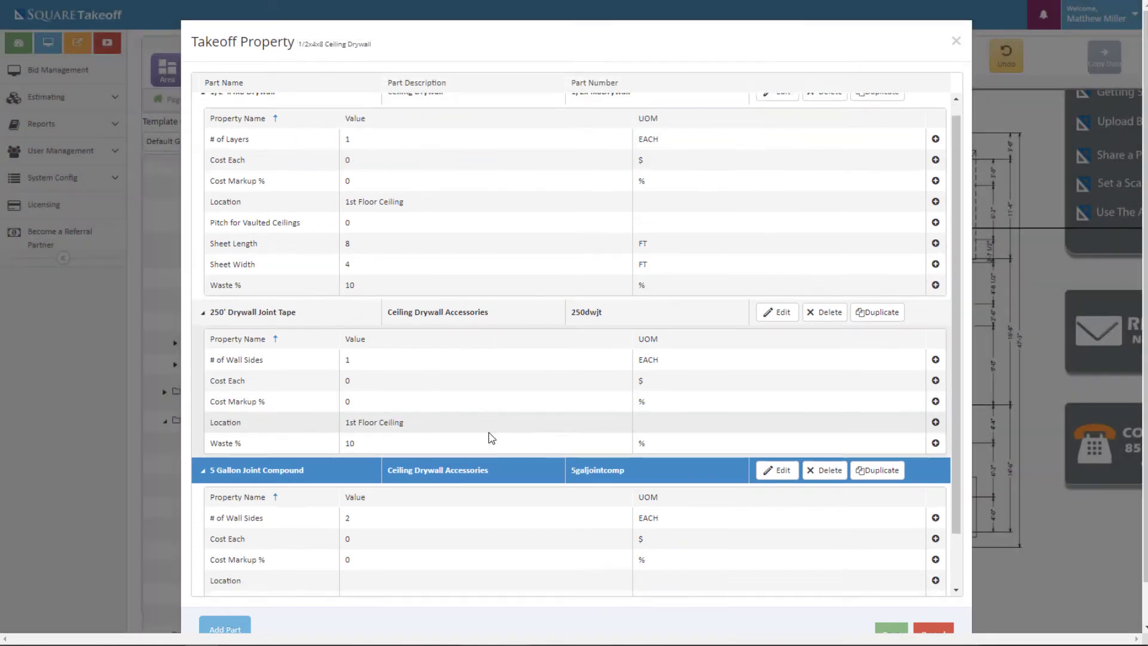
{"action": "scroll", "coordinate": [491, 438], "scroll_direction": "down", "scroll_amount": 1}
{"action": "left_click", "coordinate": [935, 519]}
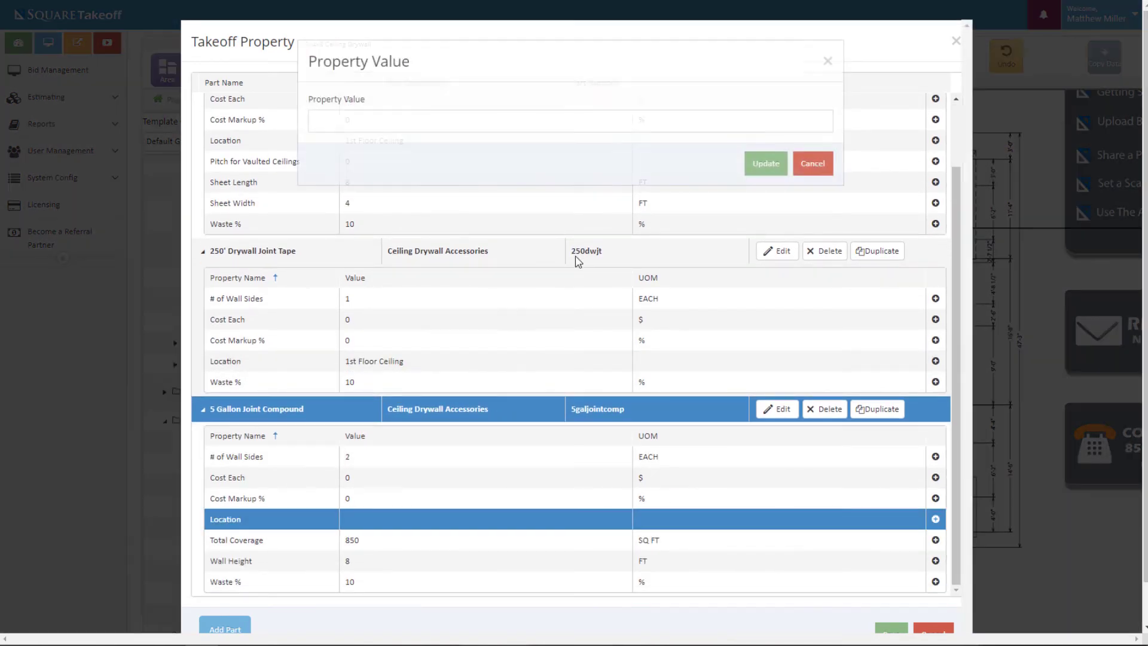
{"action": "left_click", "coordinate": [443, 124]}
{"action": "key", "text": "ctrl+v"}
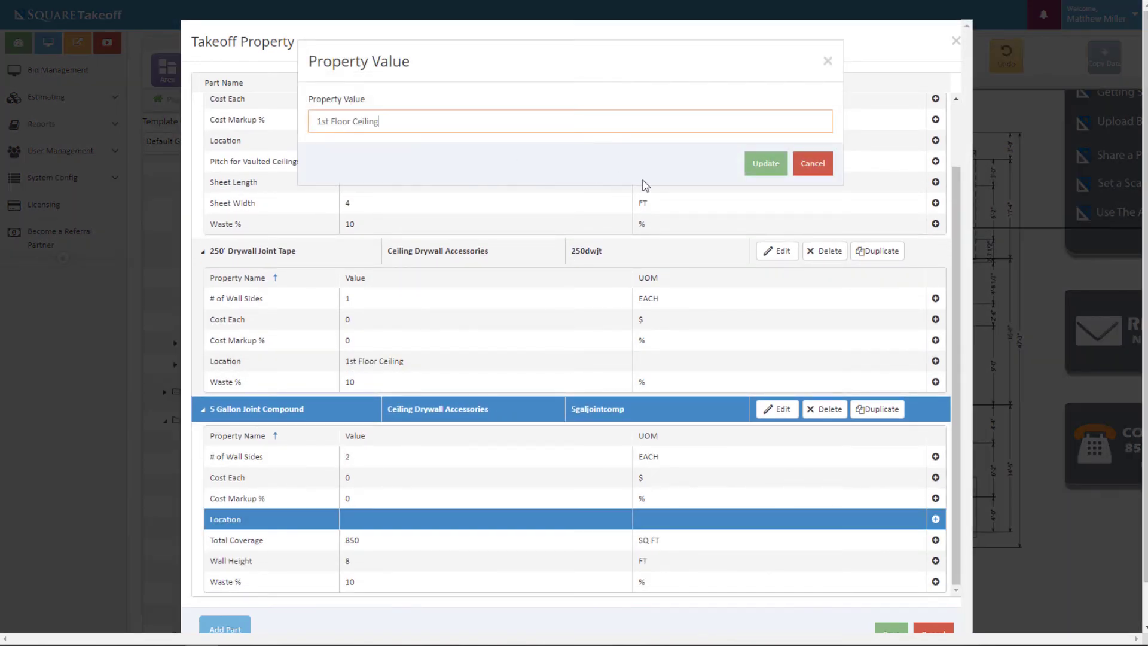
{"action": "left_click", "coordinate": [765, 165]}
{"action": "scroll", "coordinate": [837, 389], "scroll_direction": "down", "scroll_amount": 1}
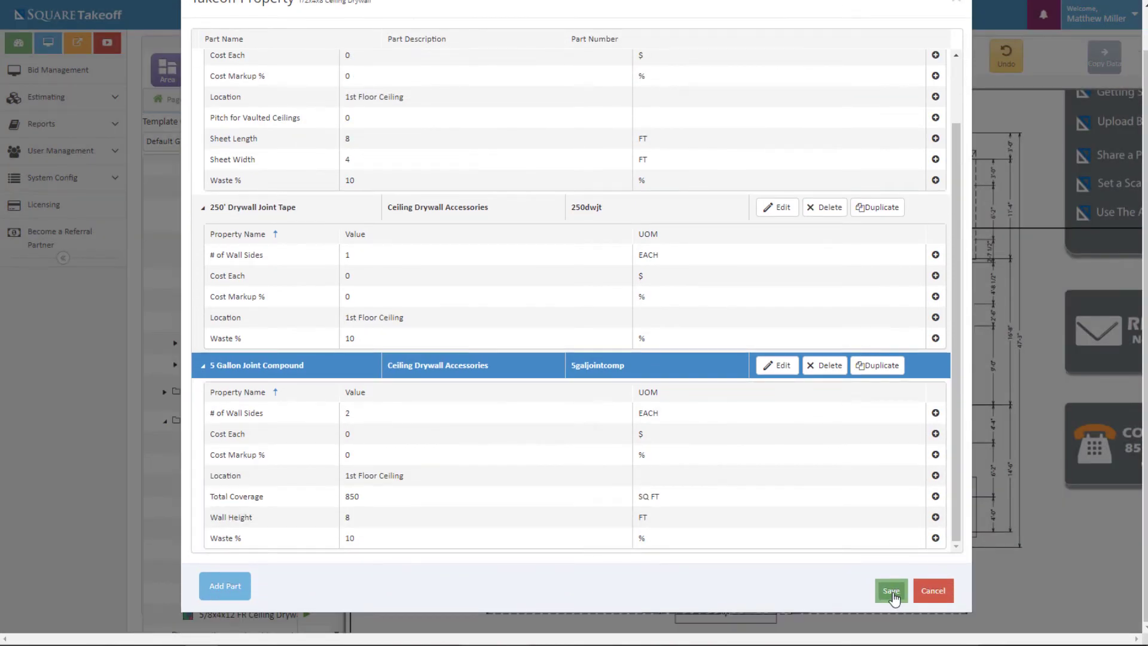
{"action": "left_click", "coordinate": [891, 591]}
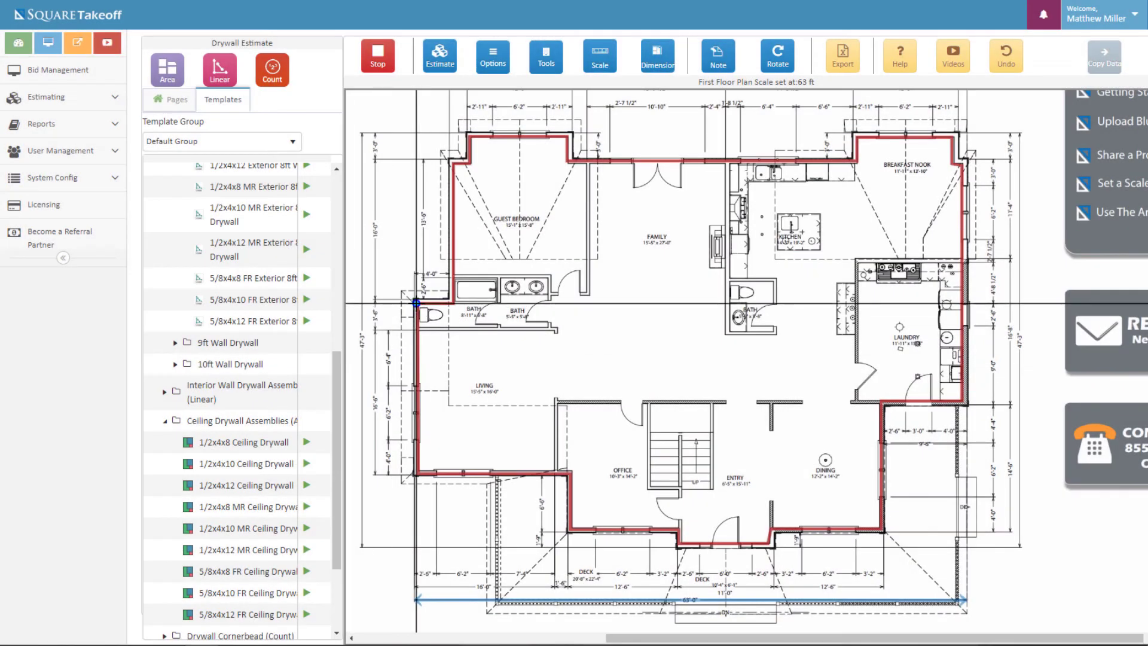
- Trace the first floor's inside wall corners as a closed blue 1/2x4x8 Ceiling Drywall area
{"action": "left_click", "coordinate": [454, 303]}
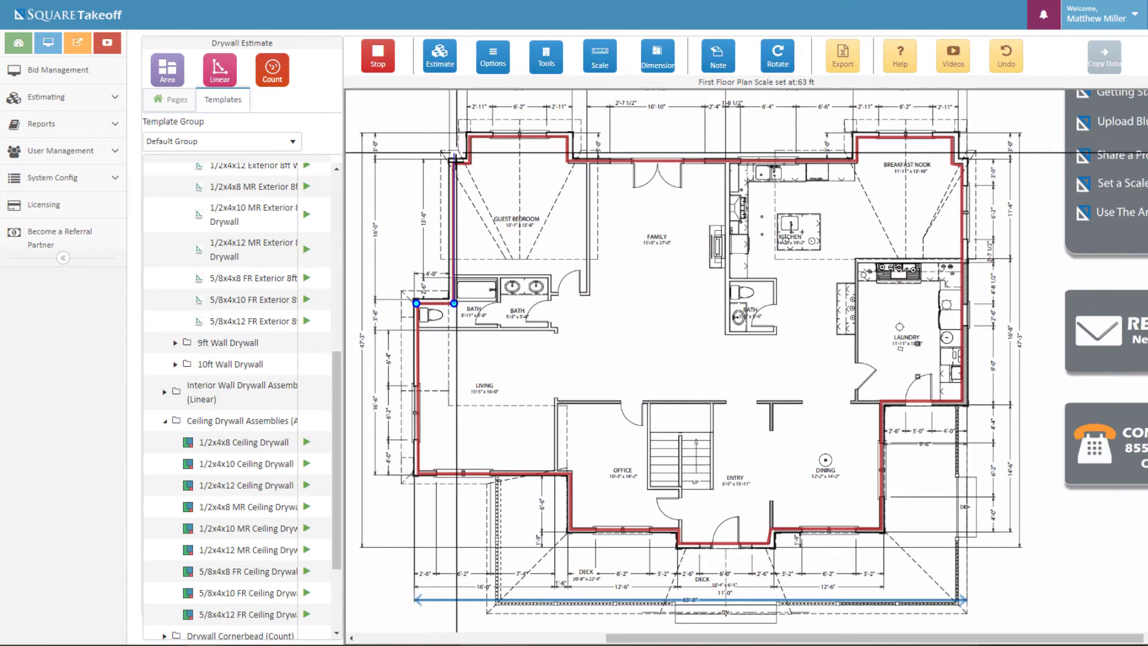
{"action": "left_click", "coordinate": [454, 162]}
{"action": "left_click", "coordinate": [470, 162]}
{"action": "left_click", "coordinate": [469, 135]}
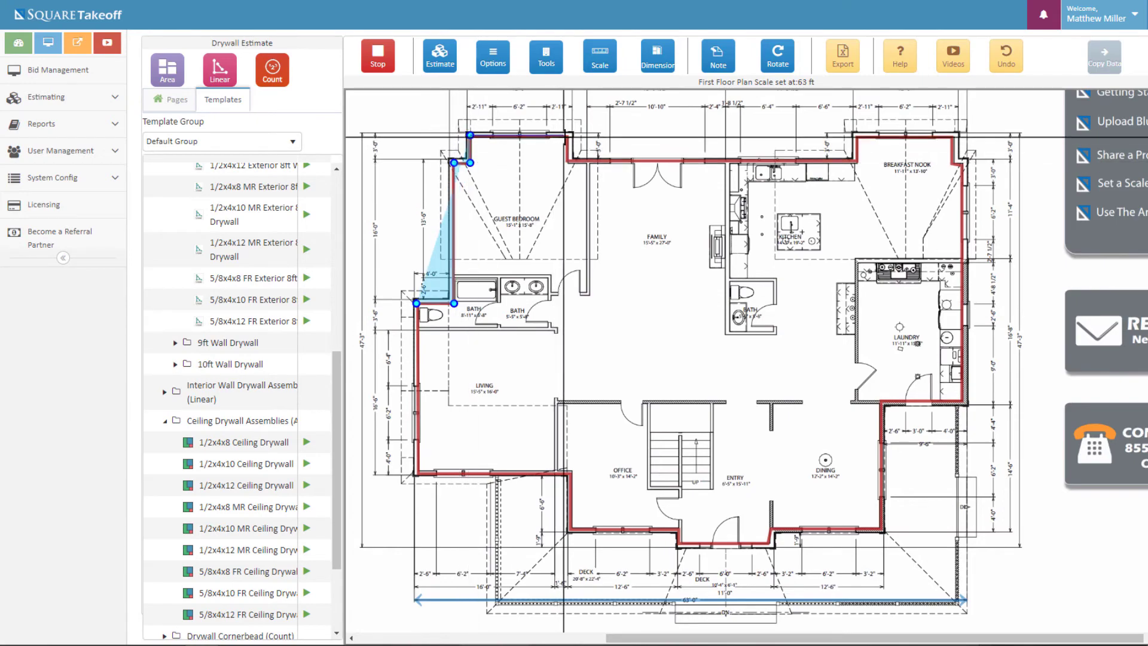
{"action": "left_click", "coordinate": [566, 135]}
{"action": "left_click", "coordinate": [569, 159]}
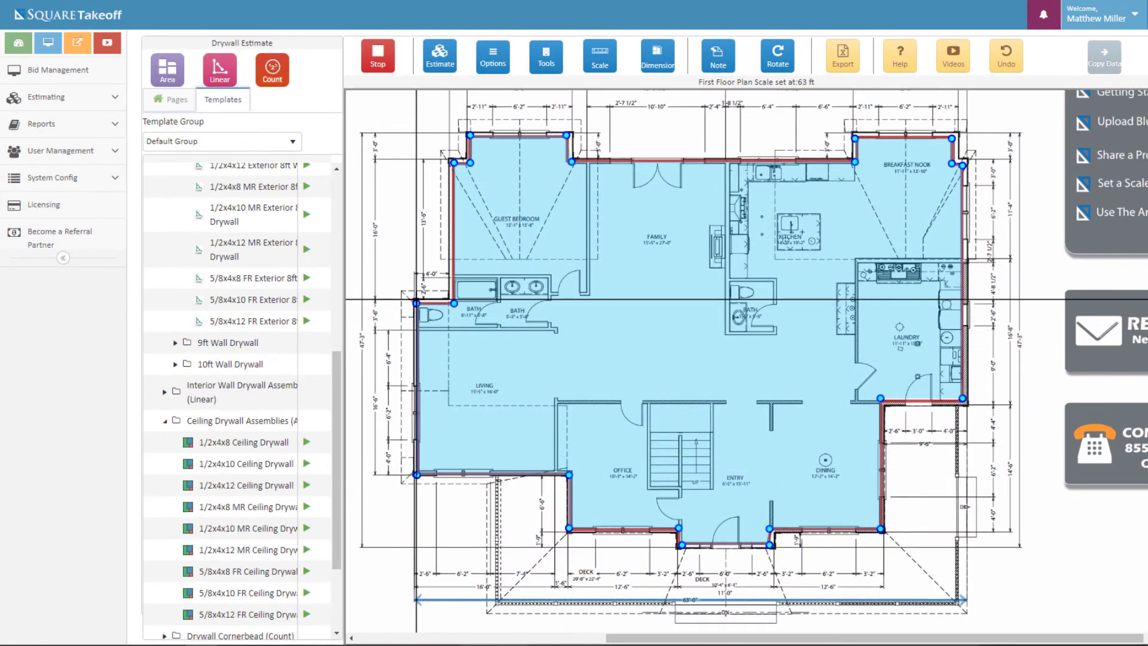
{"action": "left_click", "coordinate": [456, 301]}
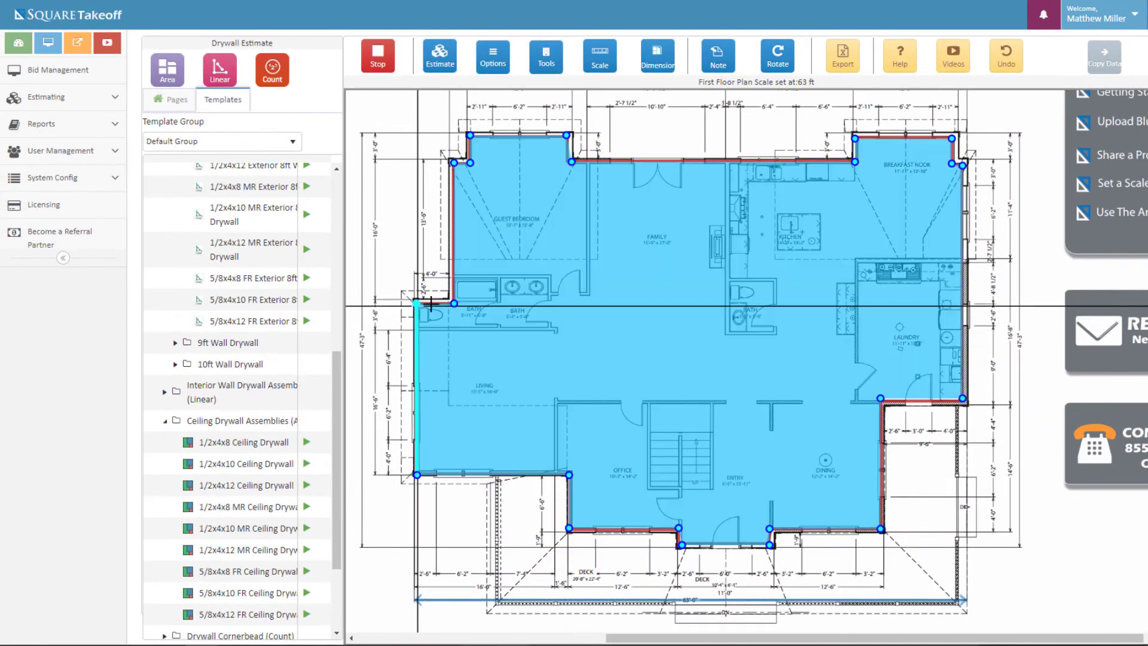
{"action": "left_click", "coordinate": [375, 56]}
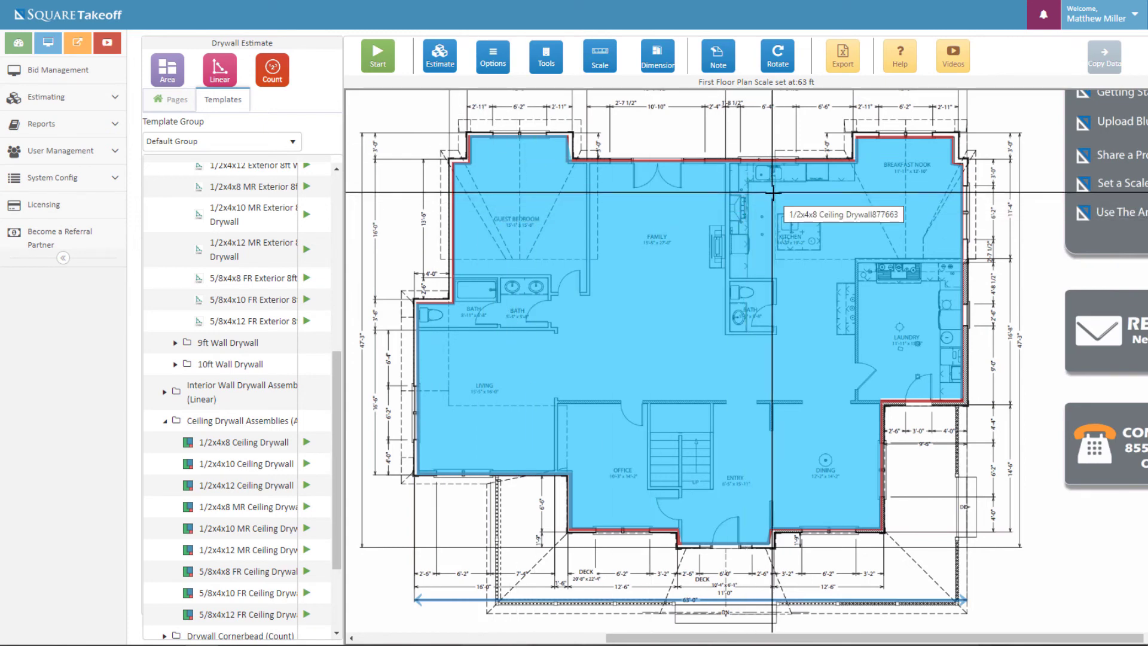
- Open the Estimate report, expand the ceiling parts, and group the report by Location
{"action": "left_click", "coordinate": [438, 60]}
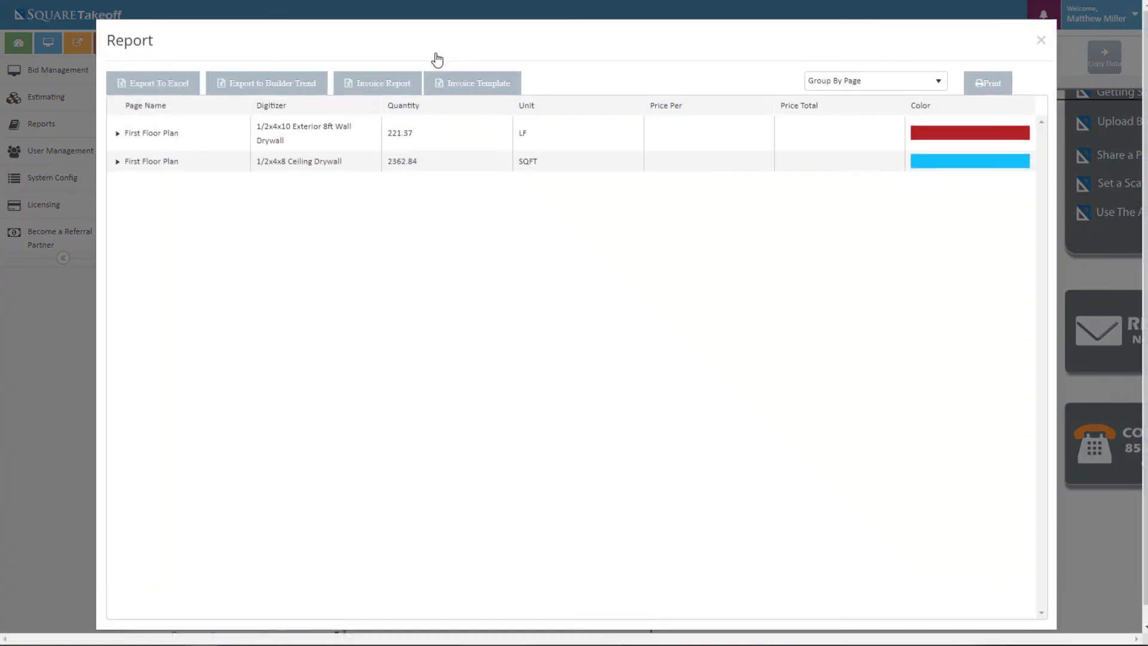
{"action": "left_click", "coordinate": [117, 162]}
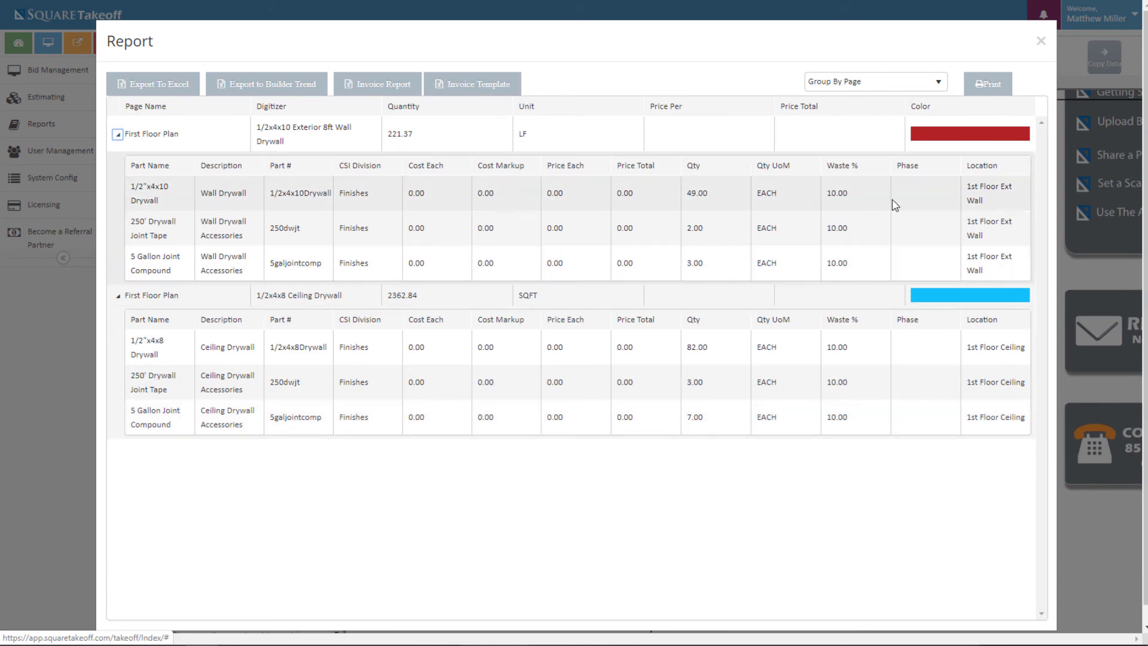
{"action": "left_click", "coordinate": [929, 84]}
{"action": "left_click", "coordinate": [866, 139]}
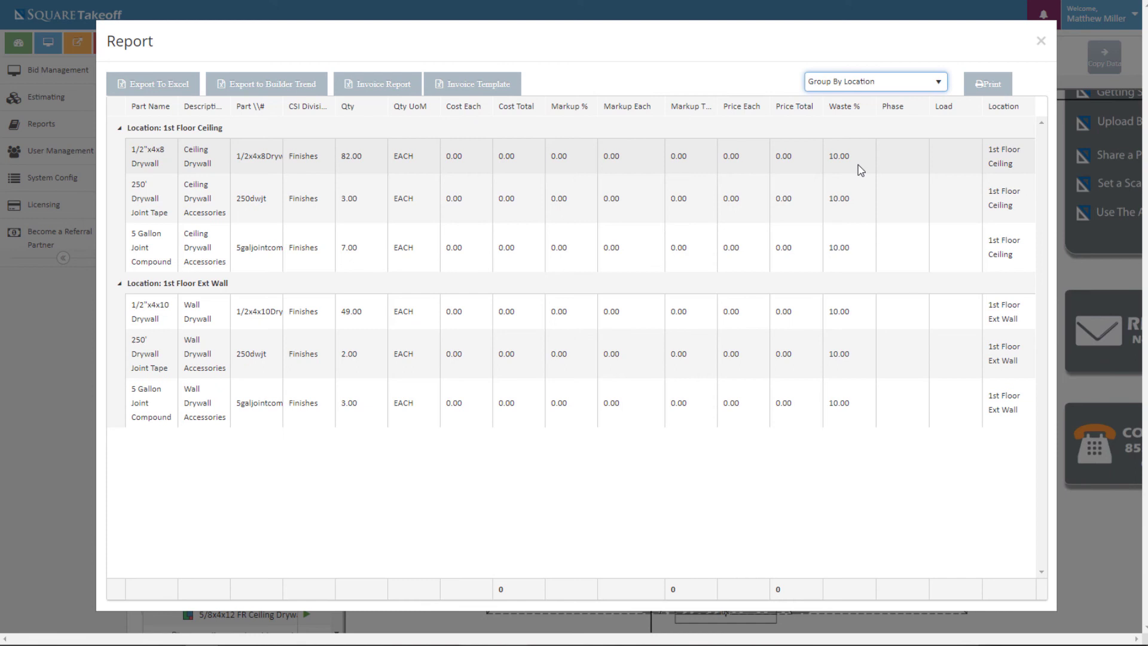